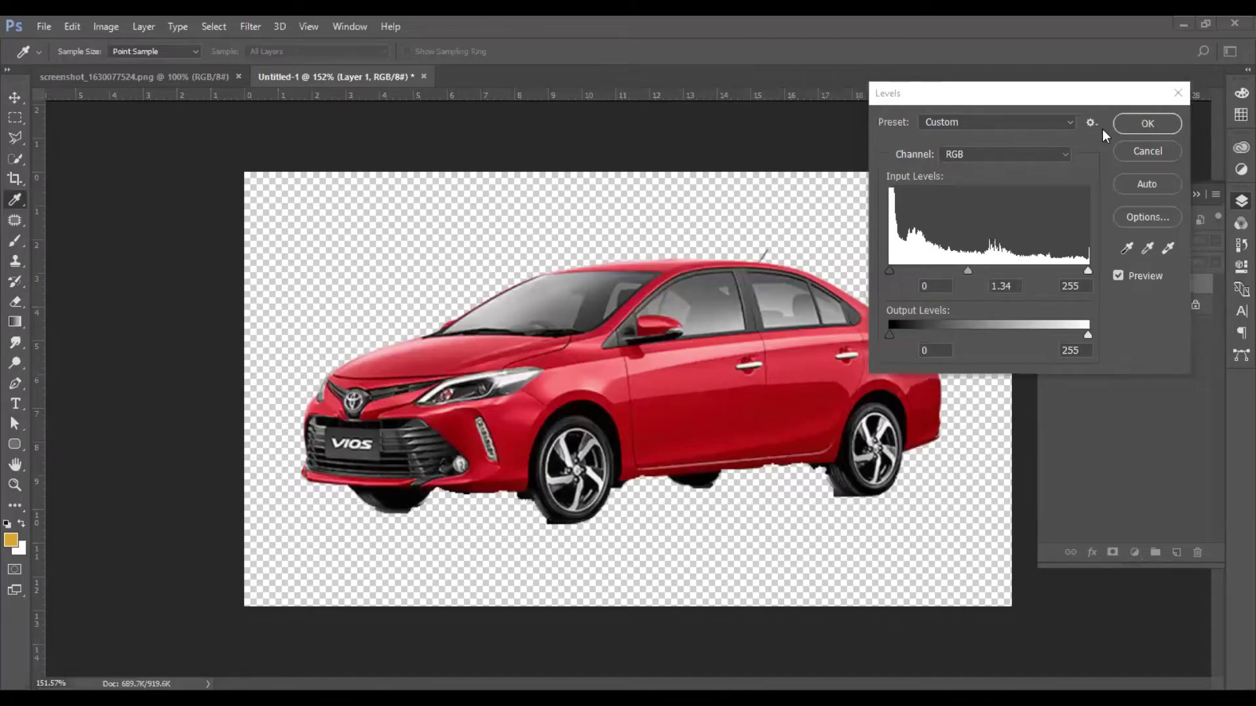
Cancel the Levels dialog so the red car cutout stays unchanged
click(1114, 188)
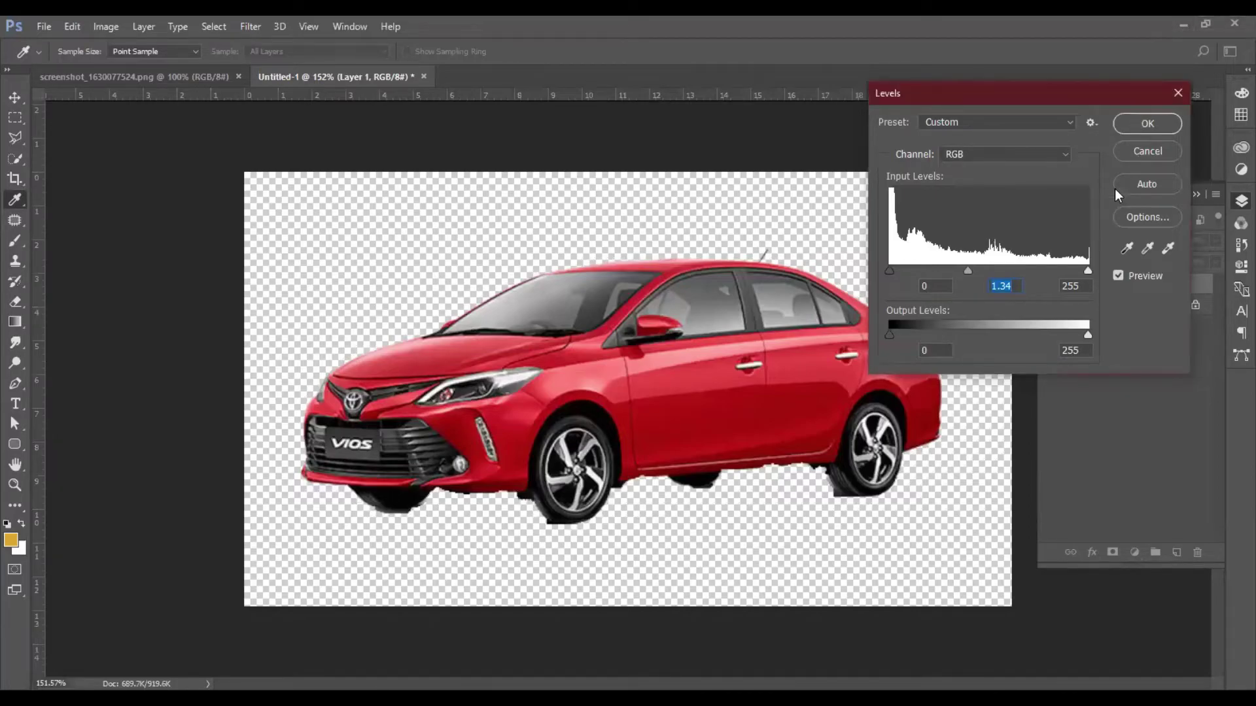
click(1136, 155)
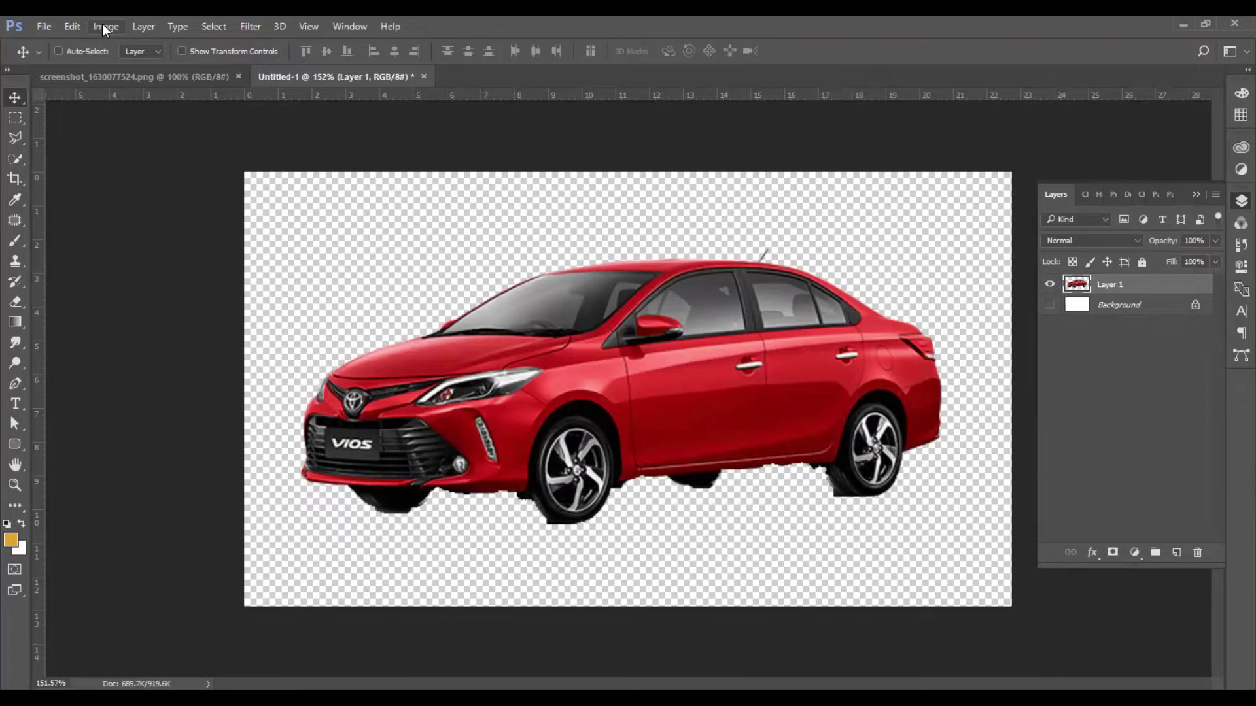
click(103, 27)
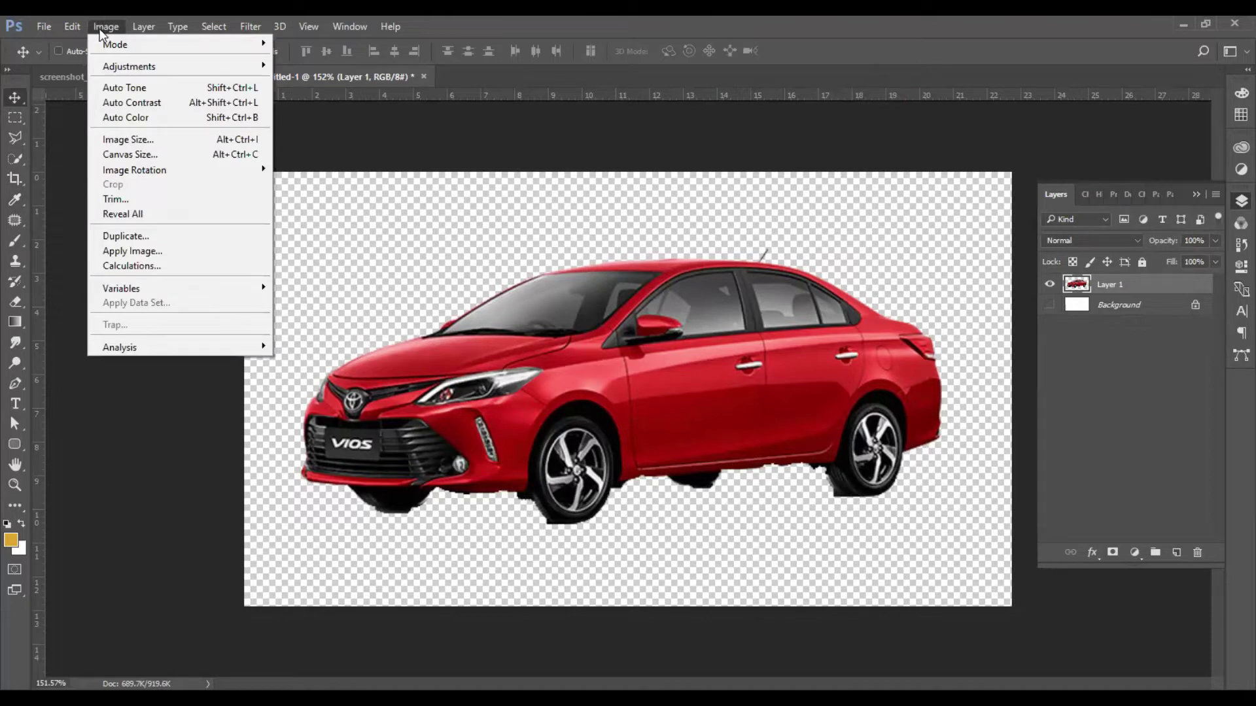
mouse_move(128, 65)
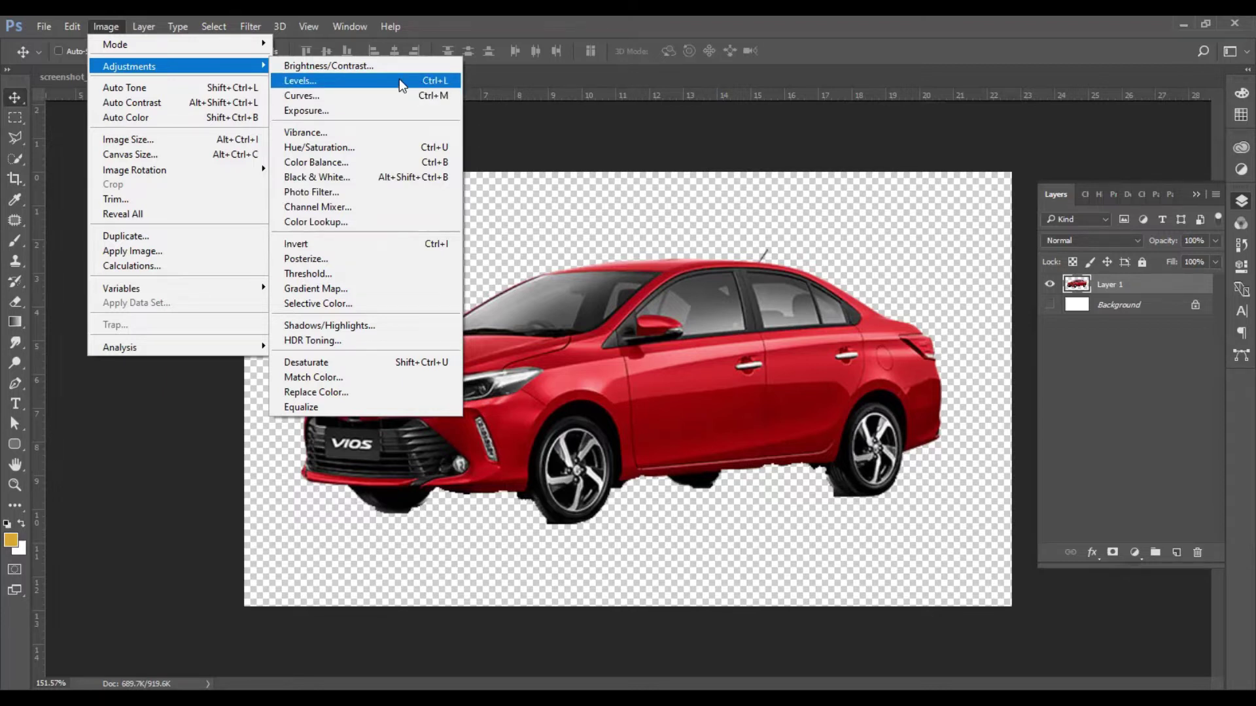
click(399, 78)
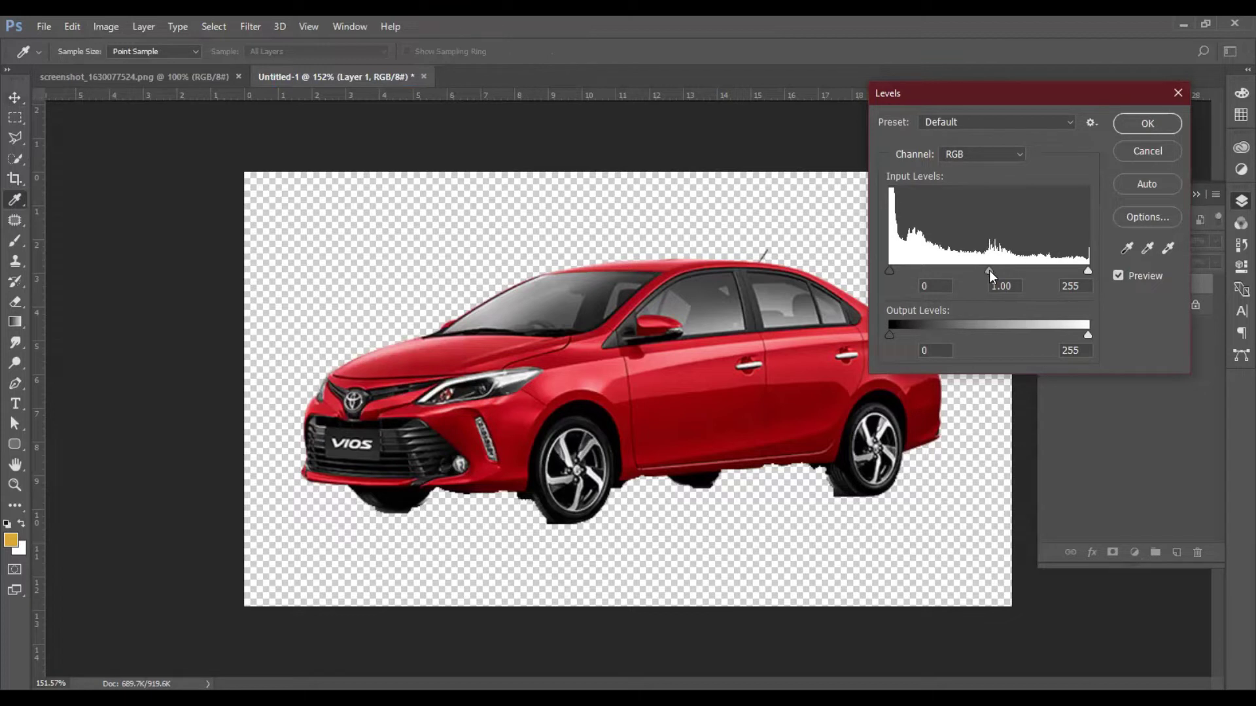
mouse_move(989, 270)
mouse_down()
mouse_move(1025, 269)
mouse_move(922, 271)
mouse_move(1046, 276)
mouse_move(944, 272)
mouse_move(1002, 272)
mouse_move(963, 273)
mouse_move(992, 272)
mouse_move(976, 268)
mouse_up()
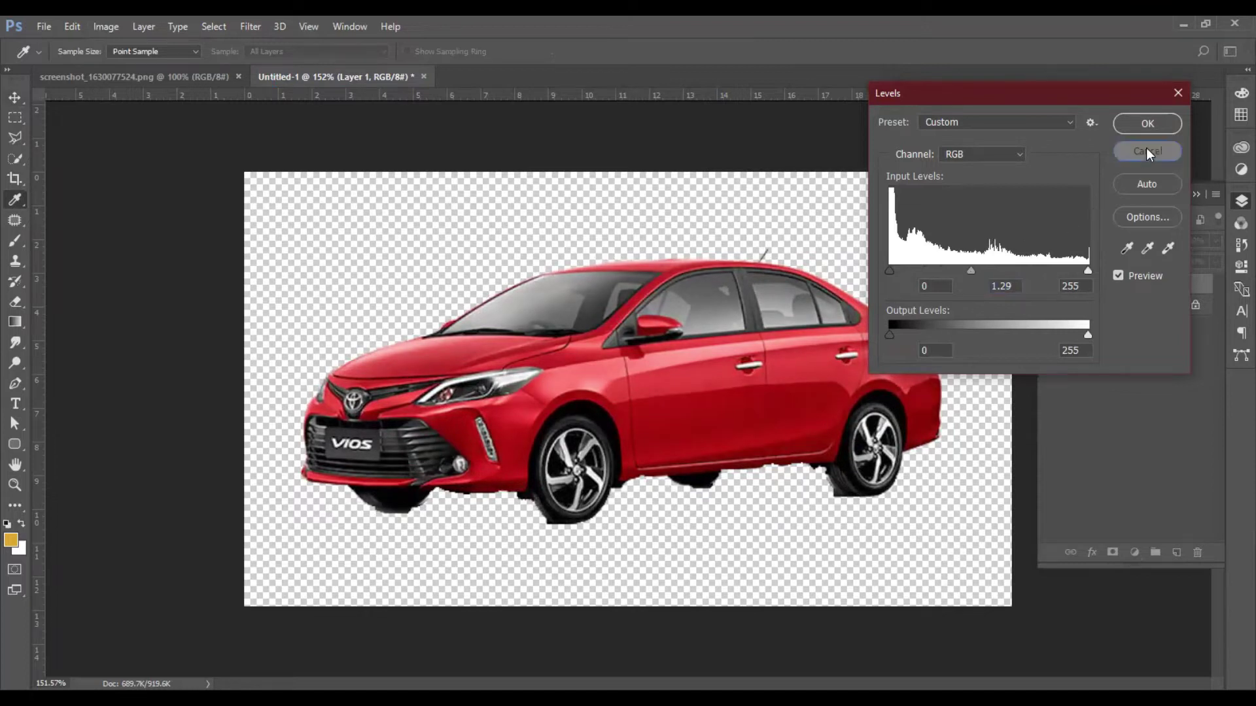
click(1146, 148)
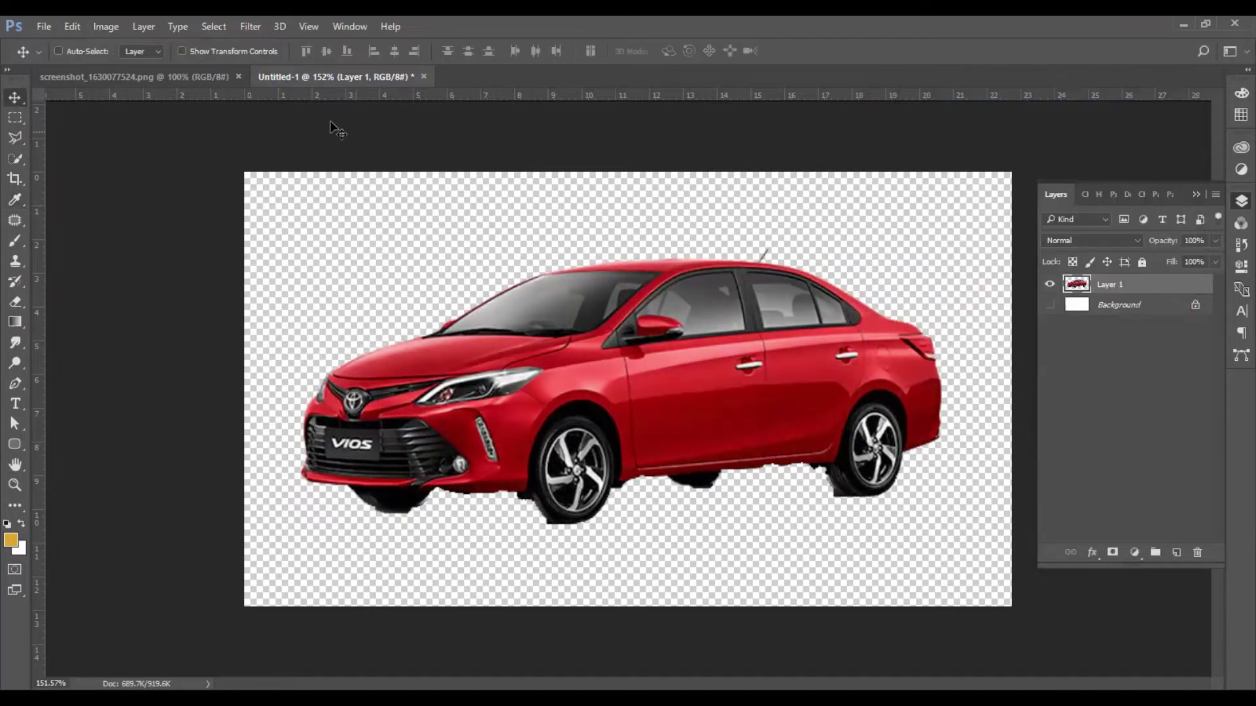
click(107, 30)
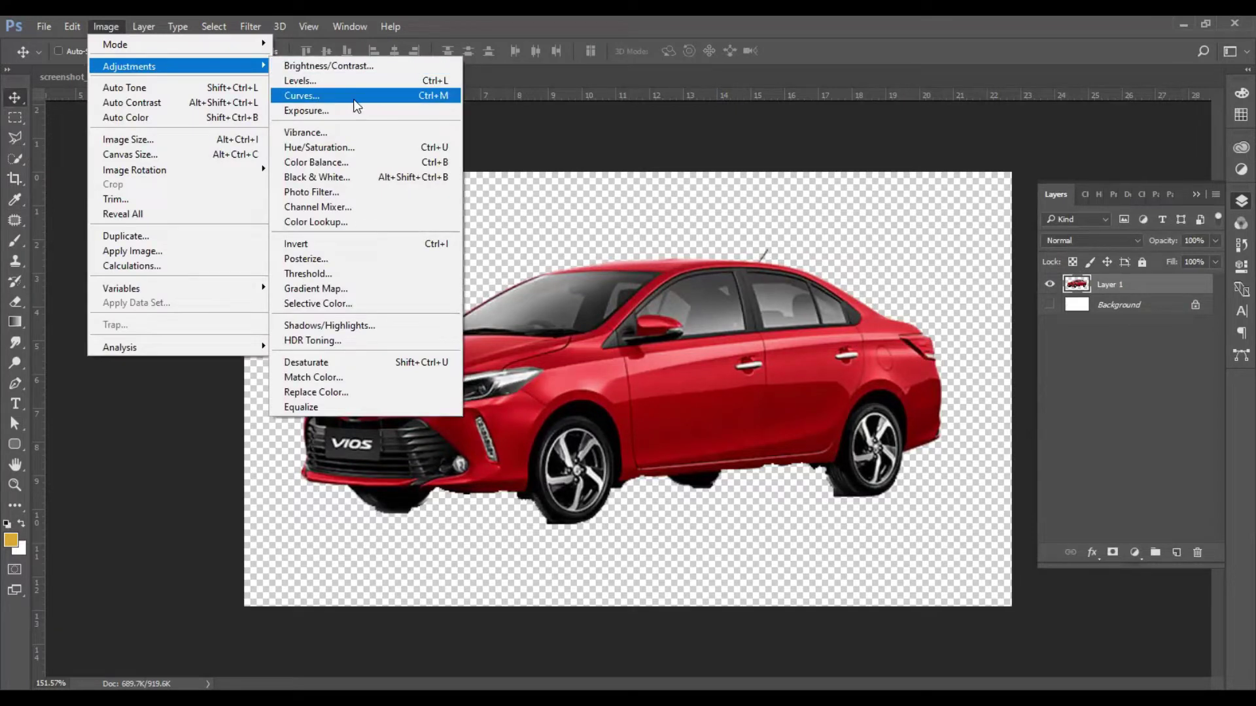
click(384, 96)
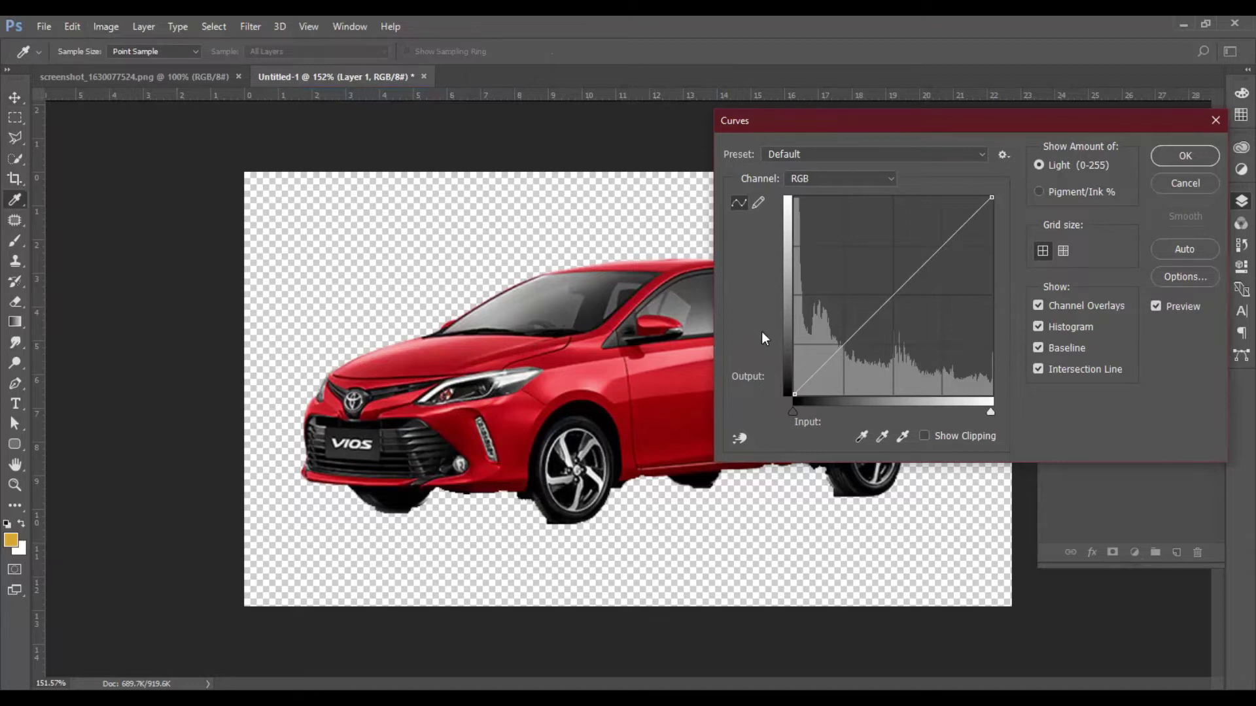
mouse_move(891, 297)
mouse_down()
mouse_move(854, 290)
mouse_move(858, 313)
mouse_move(839, 298)
mouse_up()
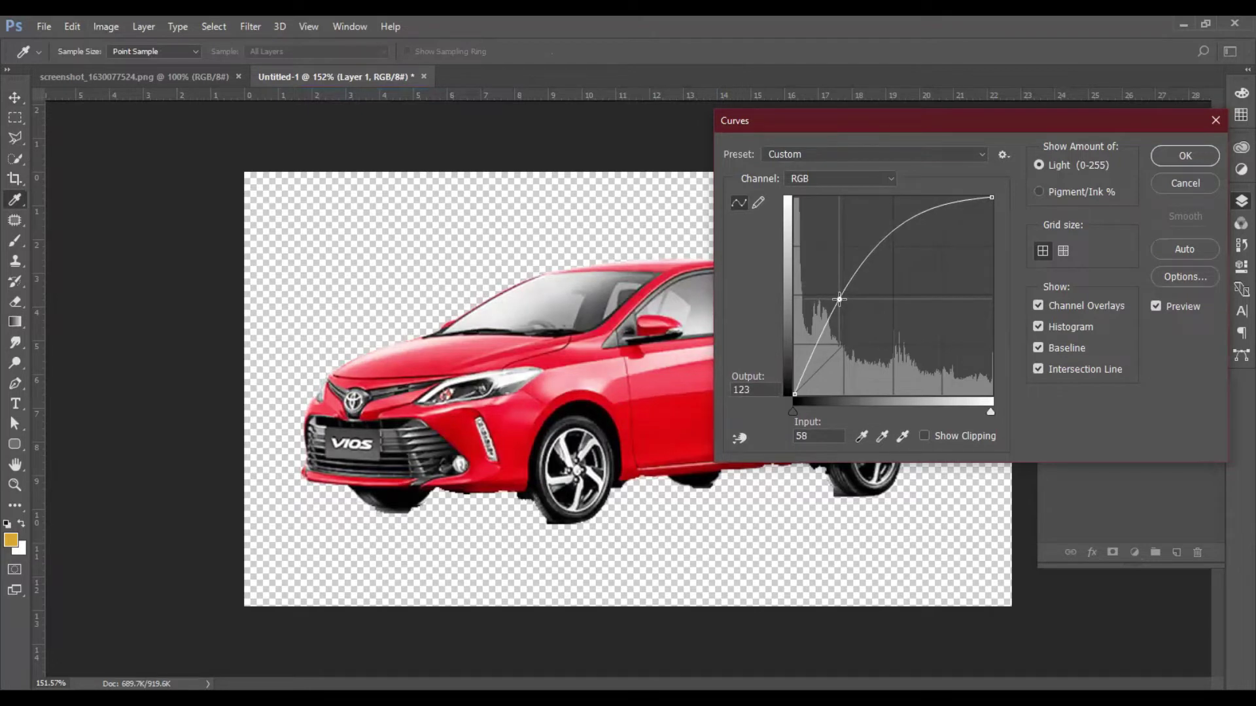
drag(839, 299, 851, 307)
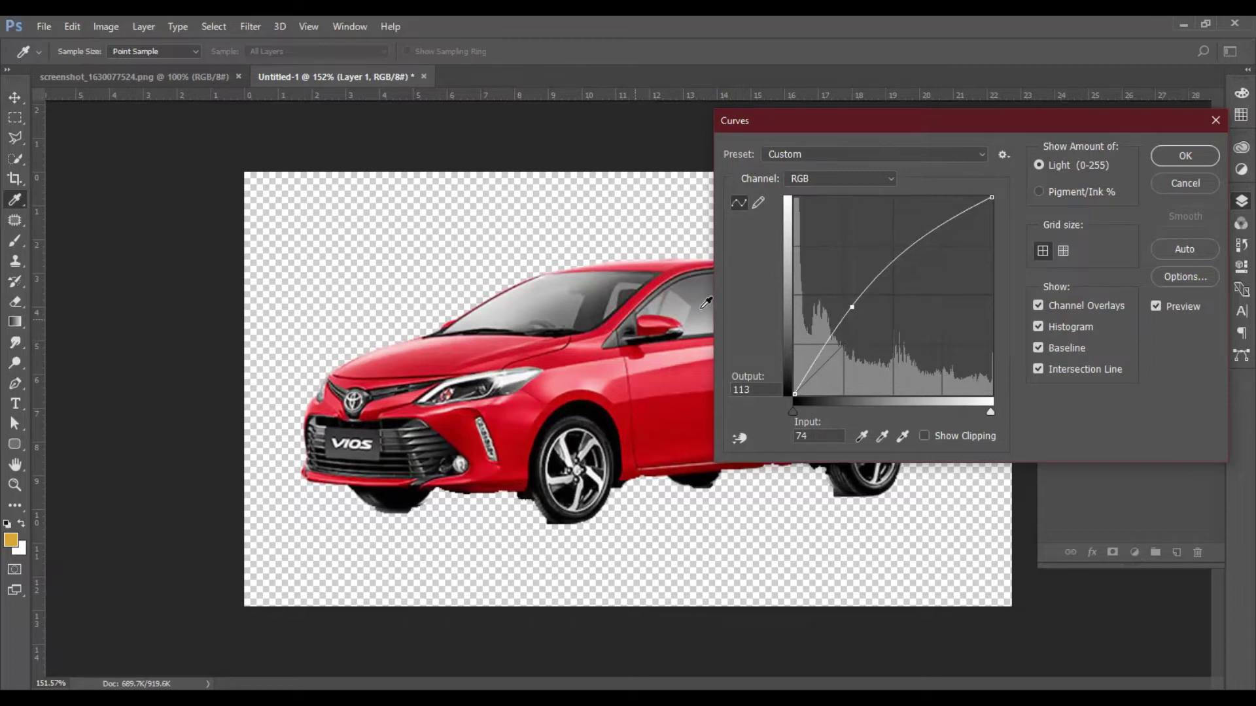
drag(852, 307, 836, 312)
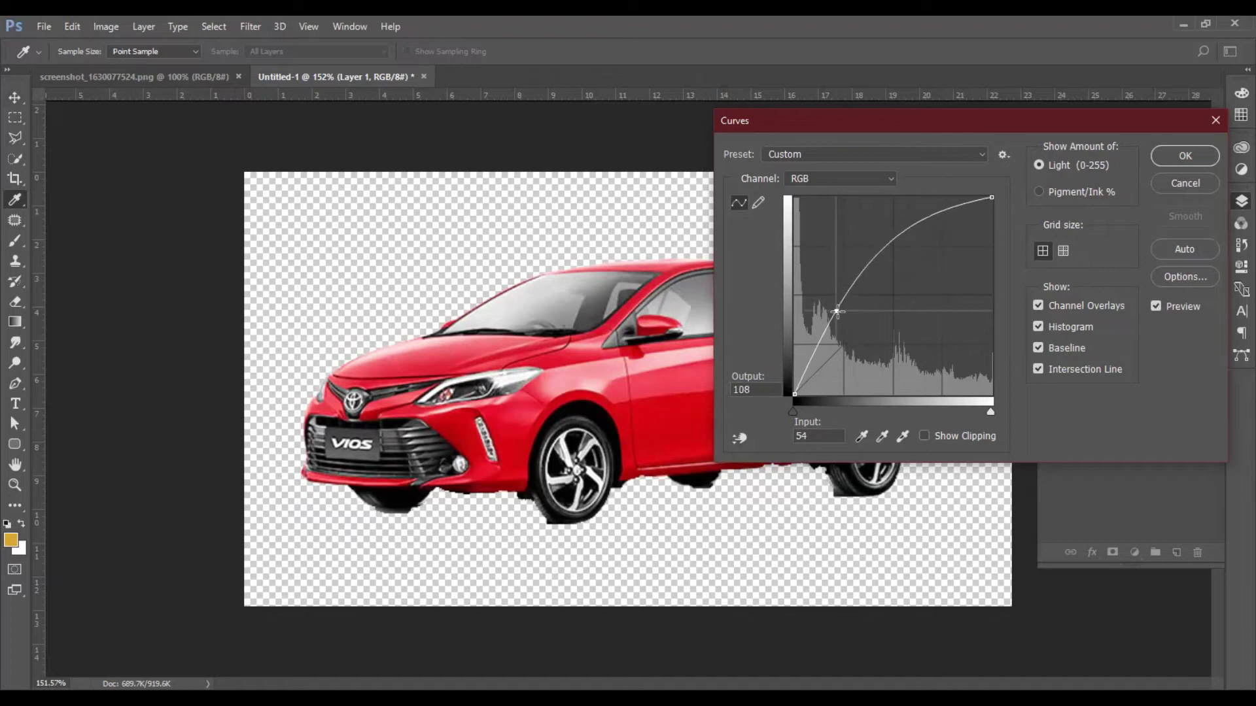
click(1192, 183)
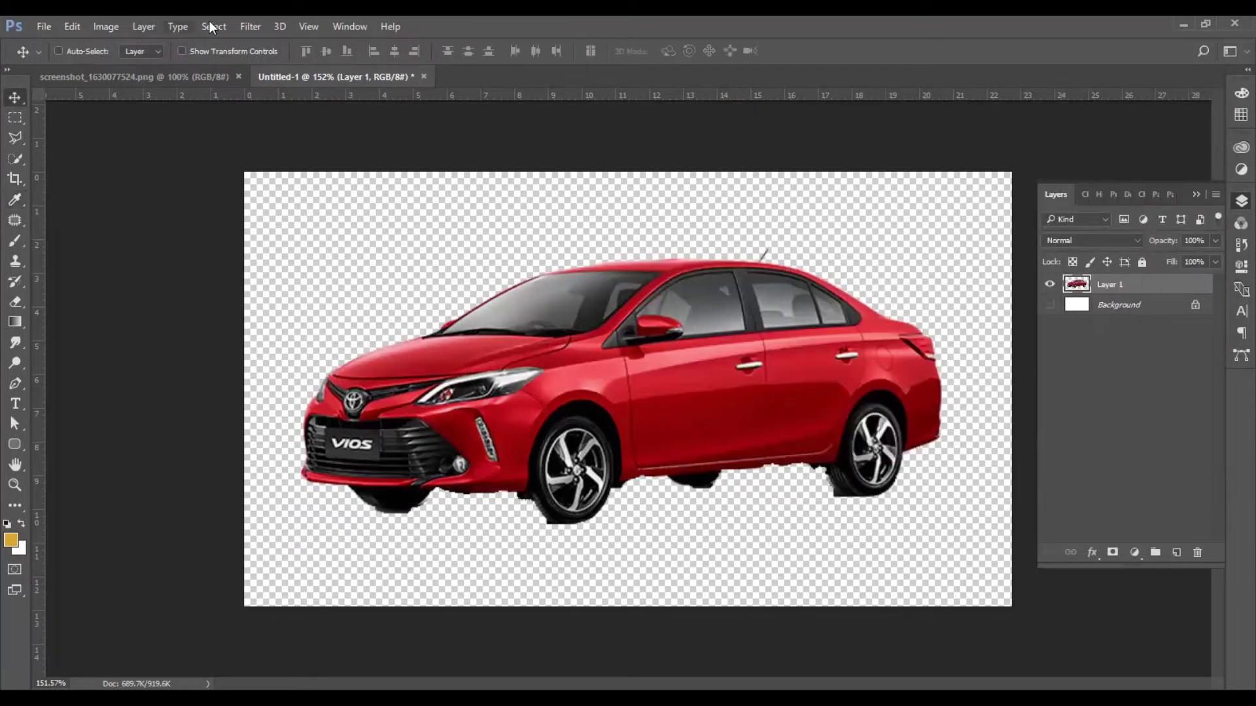
Open Hue/Saturation (Ctrl+U) on the red car and move its window higher
click(104, 27)
mouse_move(129, 65)
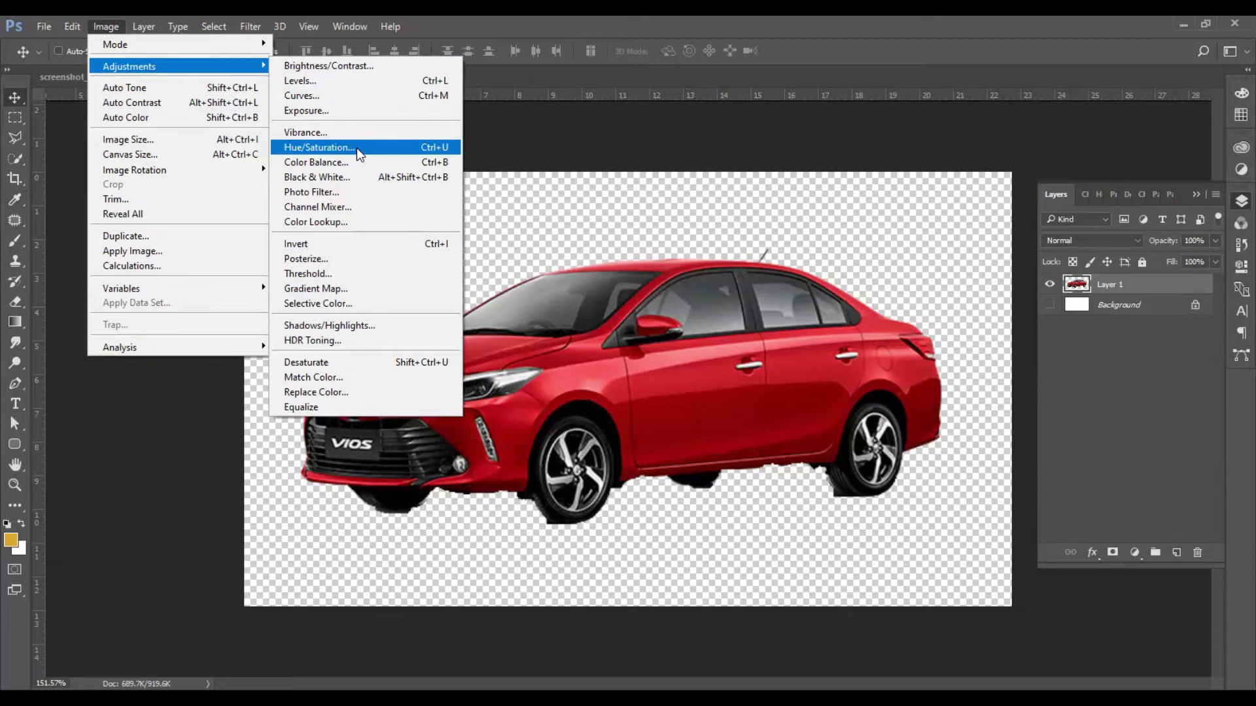
key(Escape)
key(i)
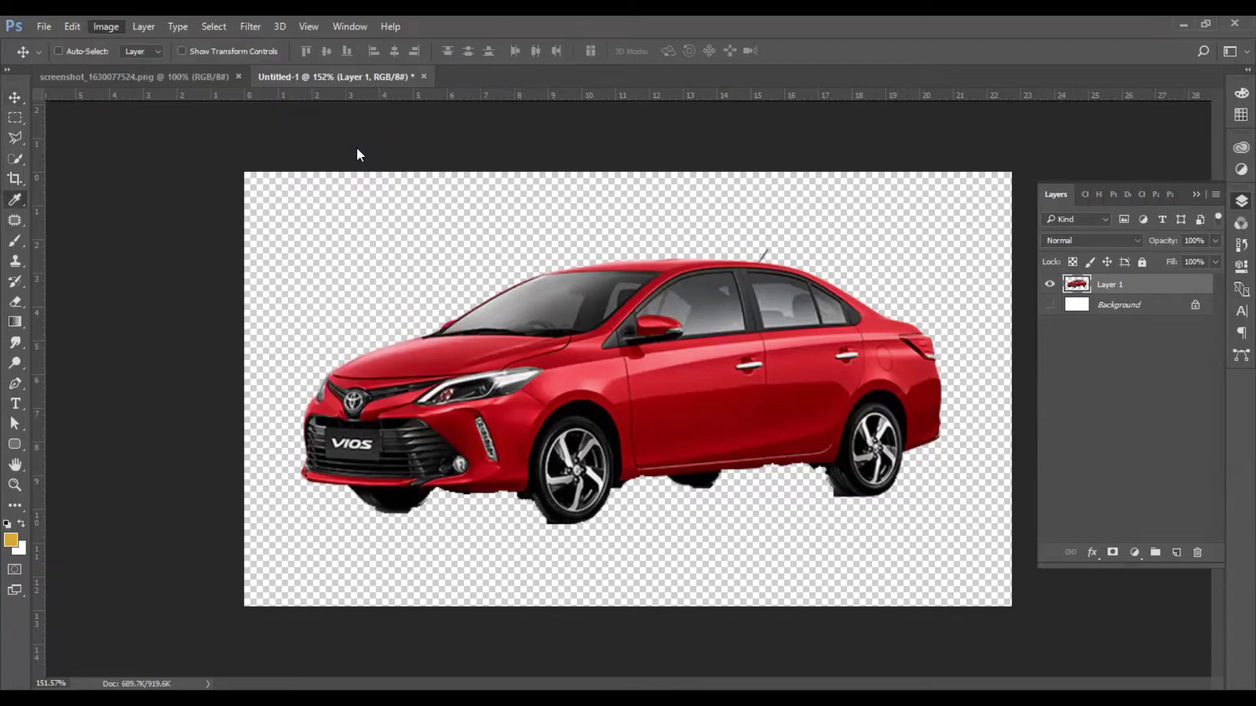
key(ctrl+u)
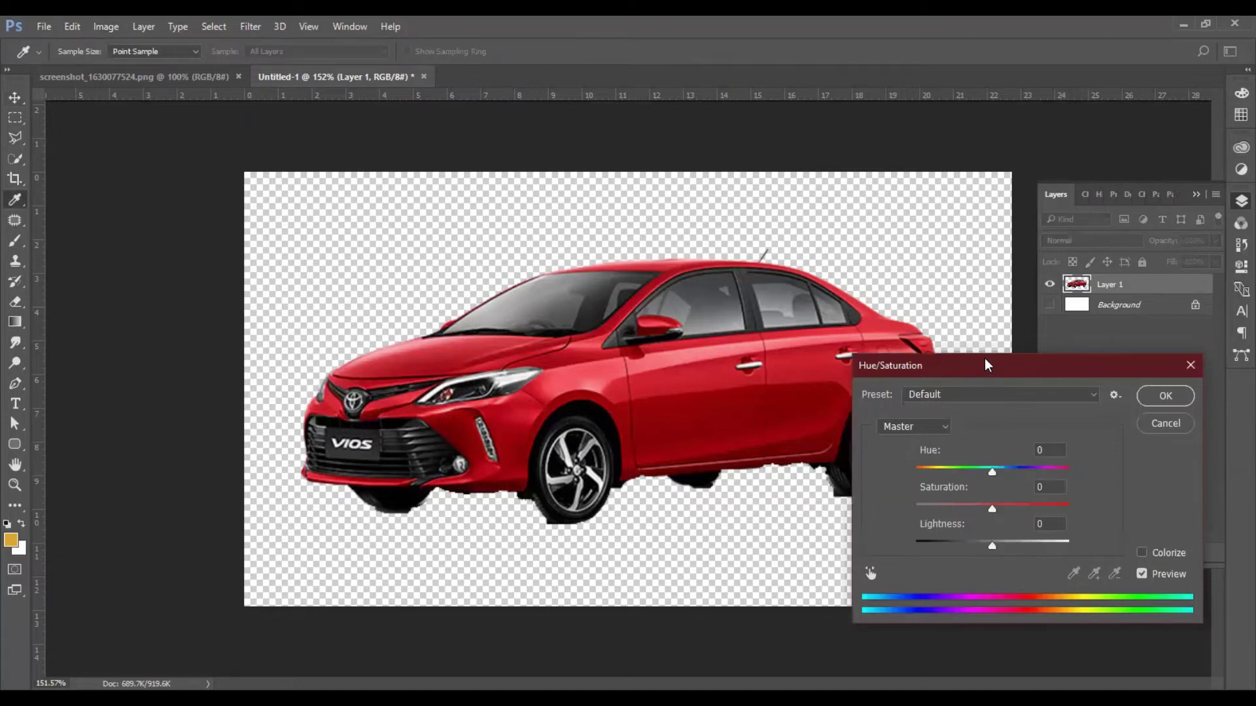
drag(986, 364, 985, 162)
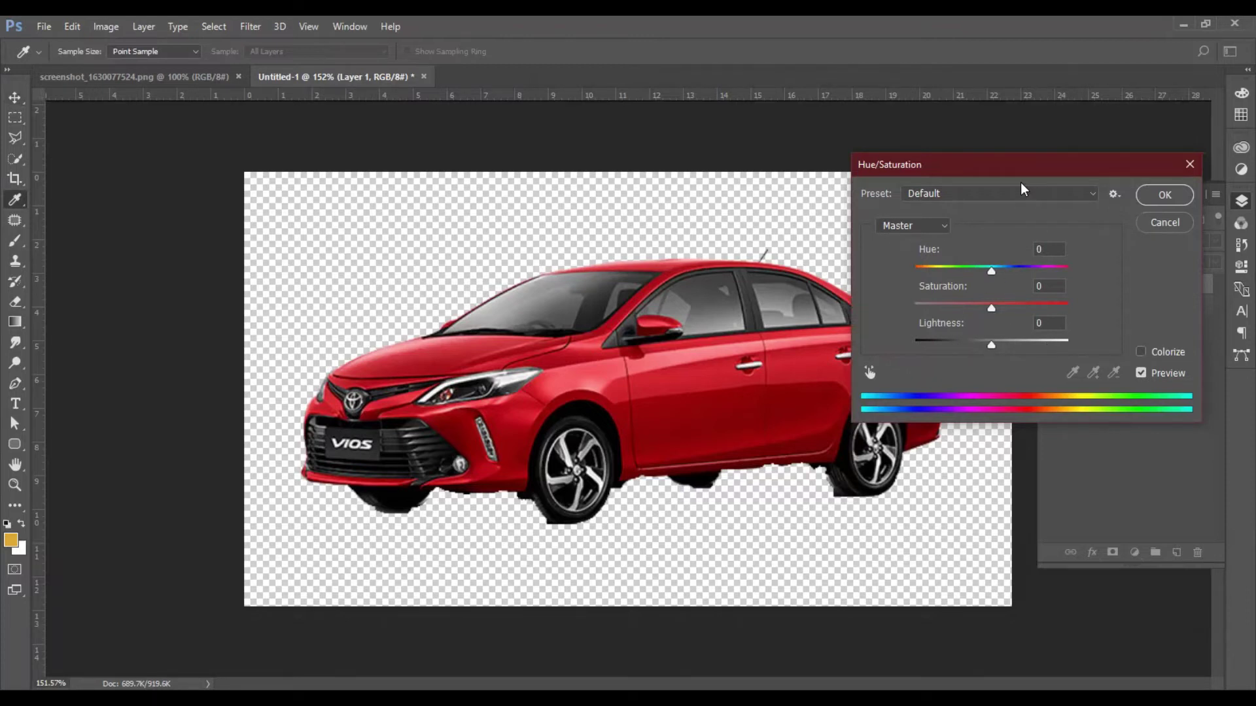
Limit the Hue/Saturation adjustment to the Reds colour range
click(923, 226)
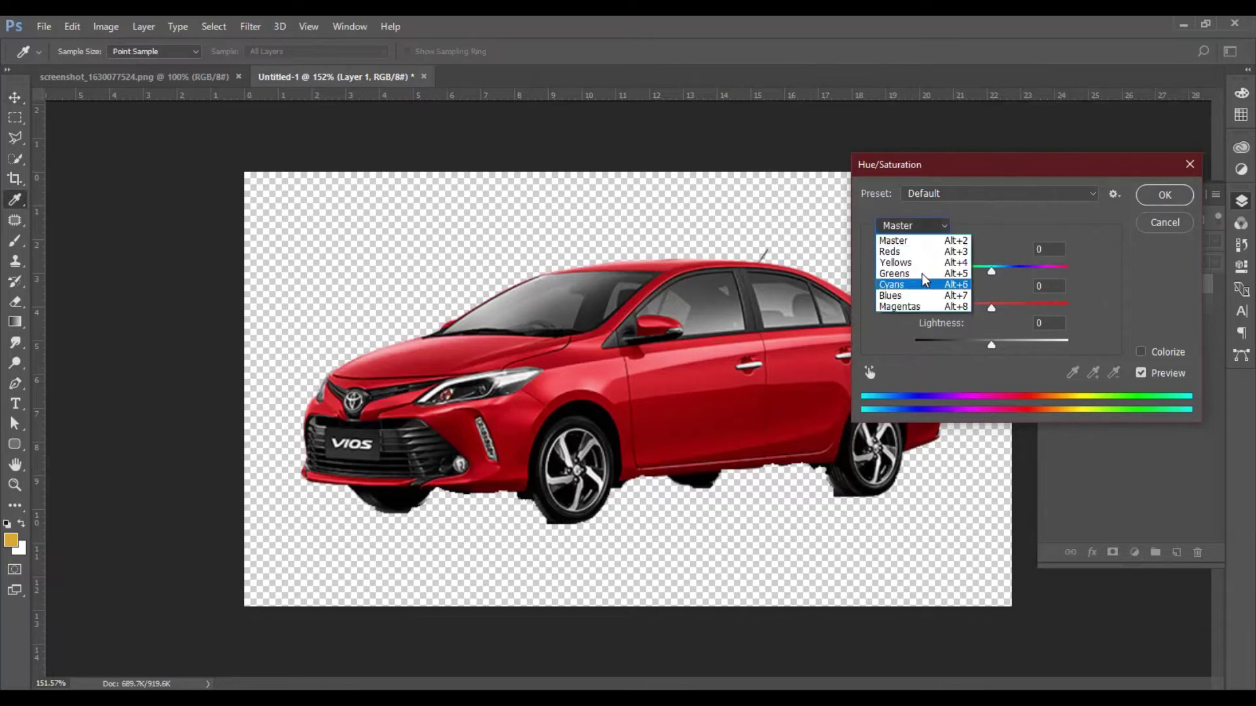
click(983, 219)
click(930, 229)
click(909, 253)
Shift the Reds hue to +50 so the car previews golden yellow
drag(990, 271, 966, 275)
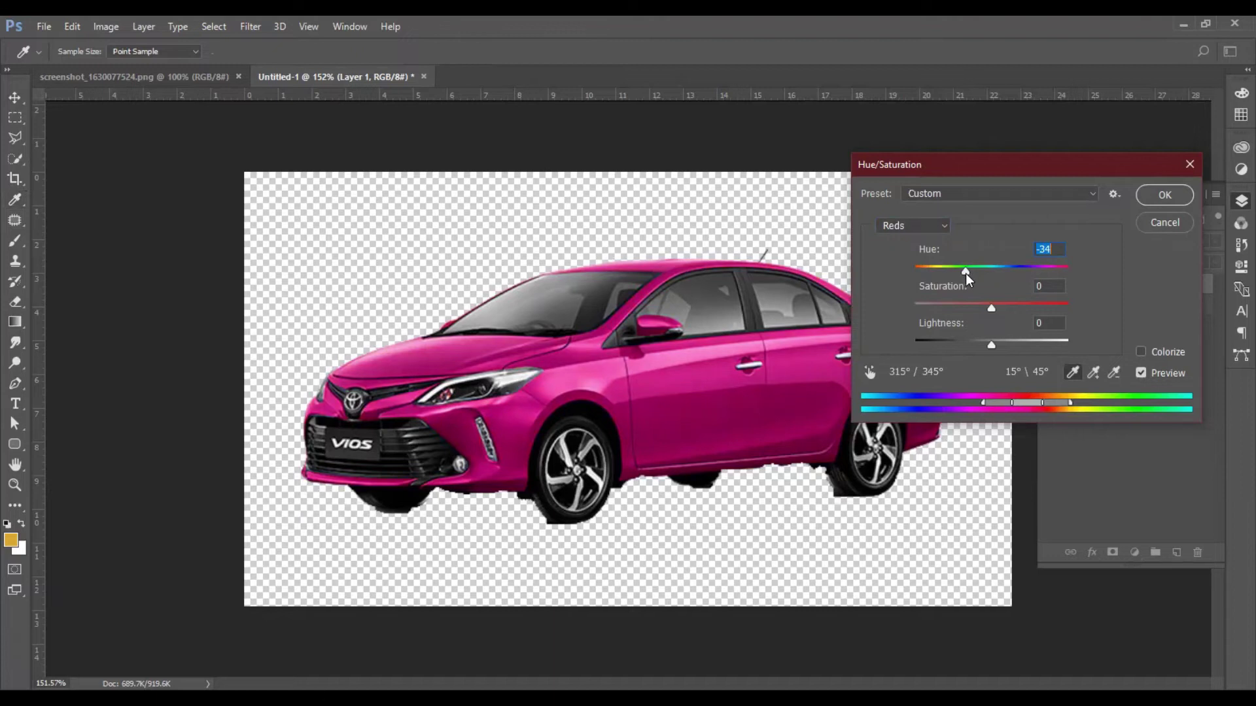
drag(967, 280, 938, 274)
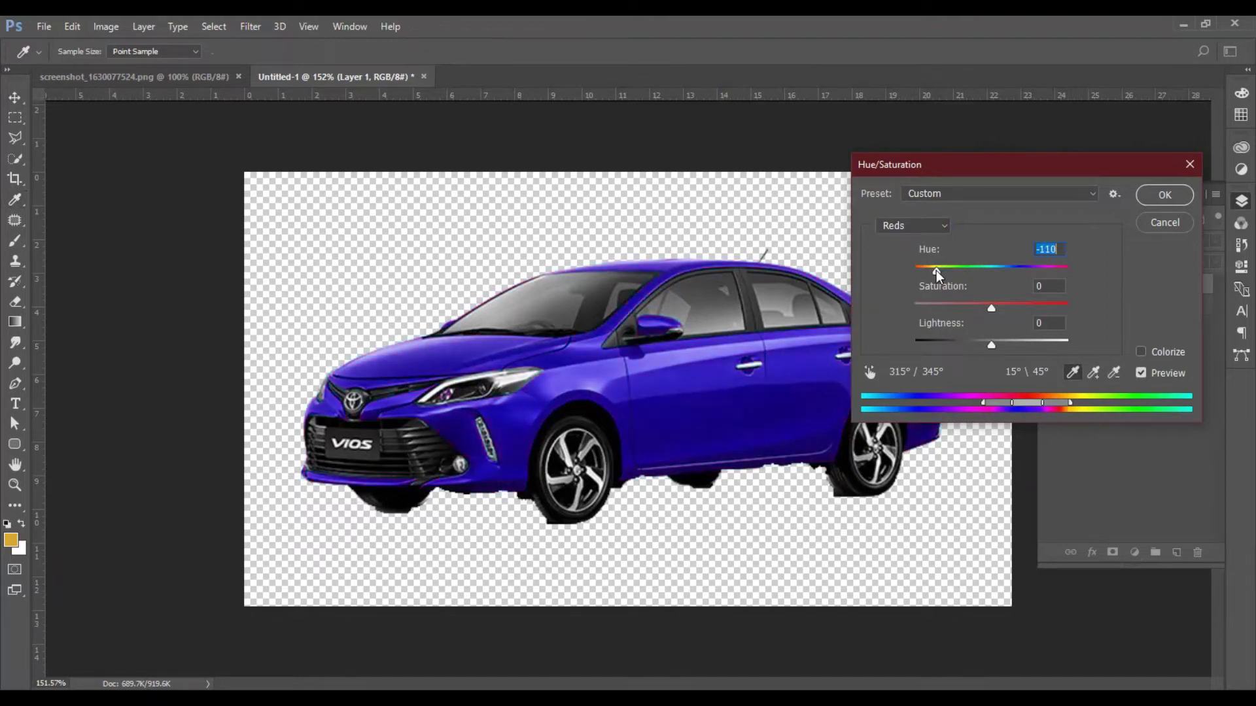
drag(938, 274, 930, 275)
mouse_move(925, 275)
mouse_down()
mouse_move(905, 277)
mouse_move(1054, 268)
mouse_up()
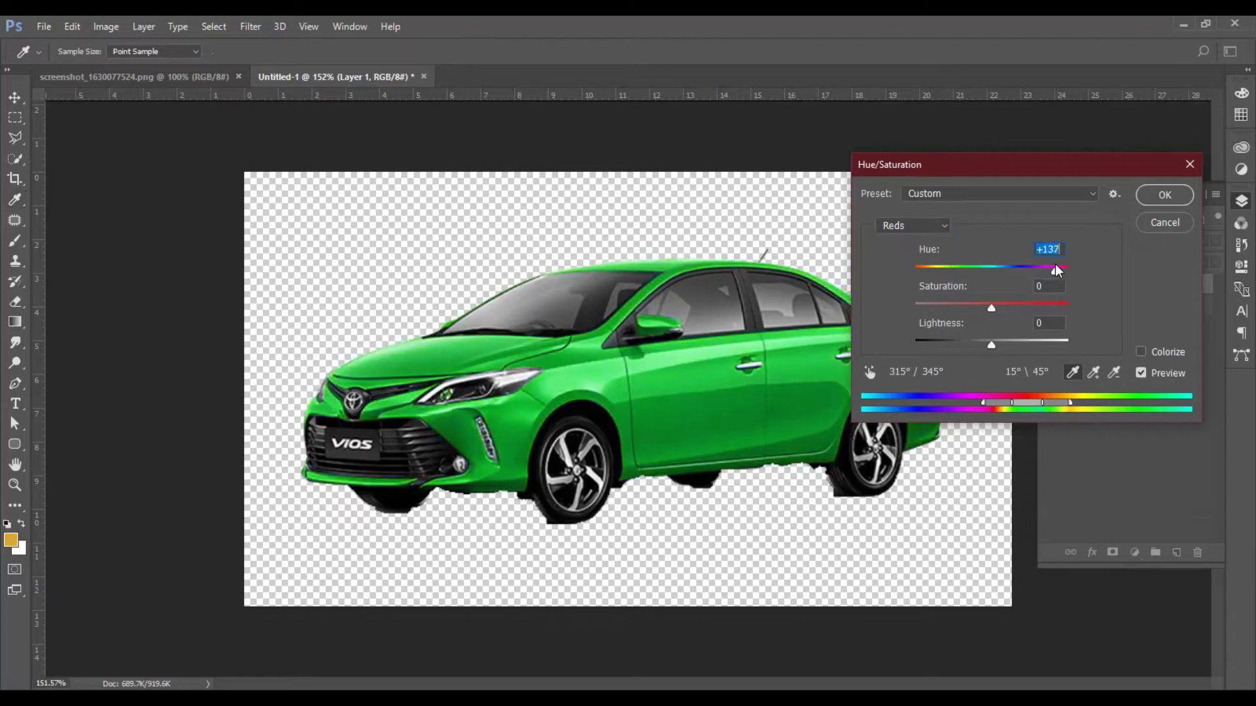
drag(1060, 271, 1070, 271)
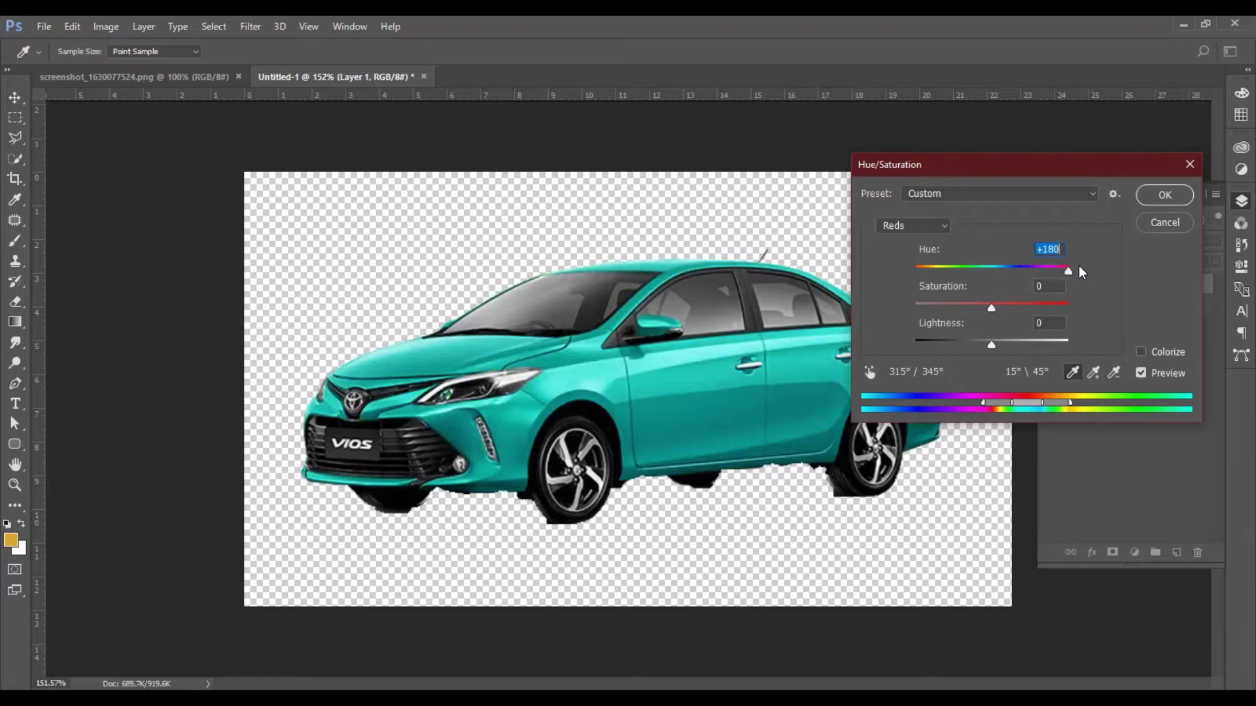
drag(1079, 267, 1028, 271)
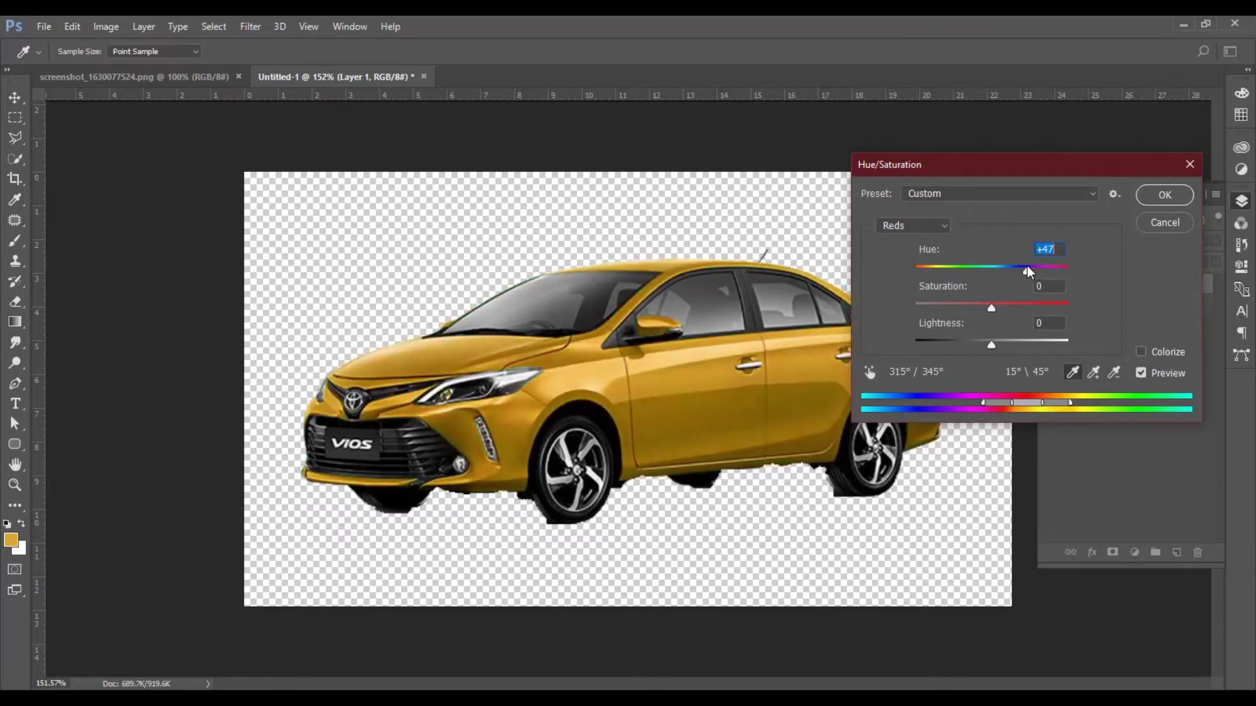
key(Up)
key(Up)
key(Up)
Set Saturation to +38 and Lightness to +16, then apply the Hue/Saturation change
drag(992, 308, 1002, 308)
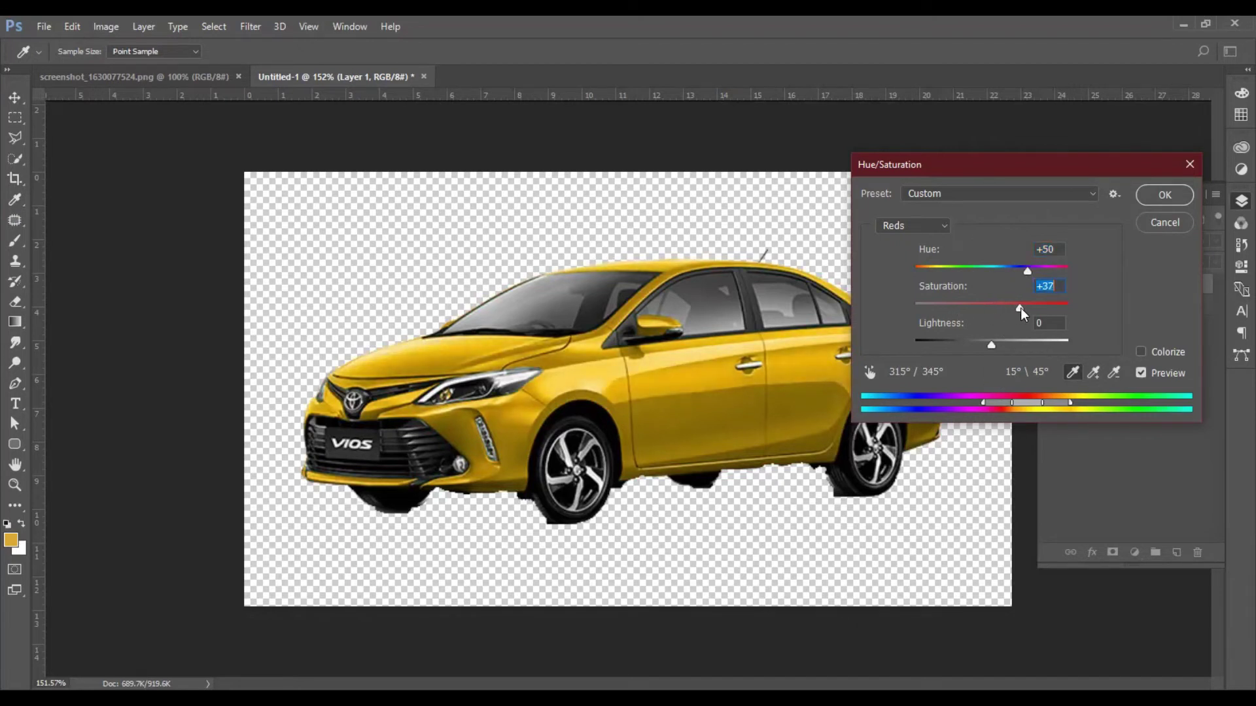
drag(992, 345, 1003, 345)
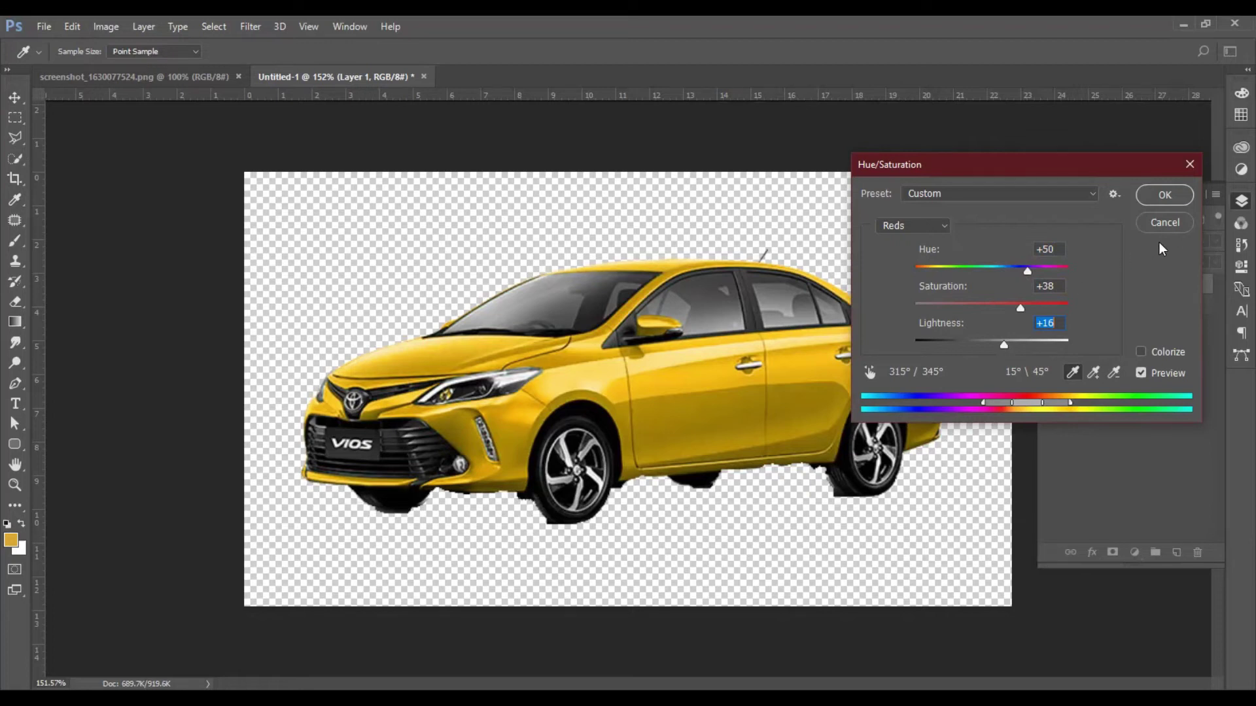
click(1167, 198)
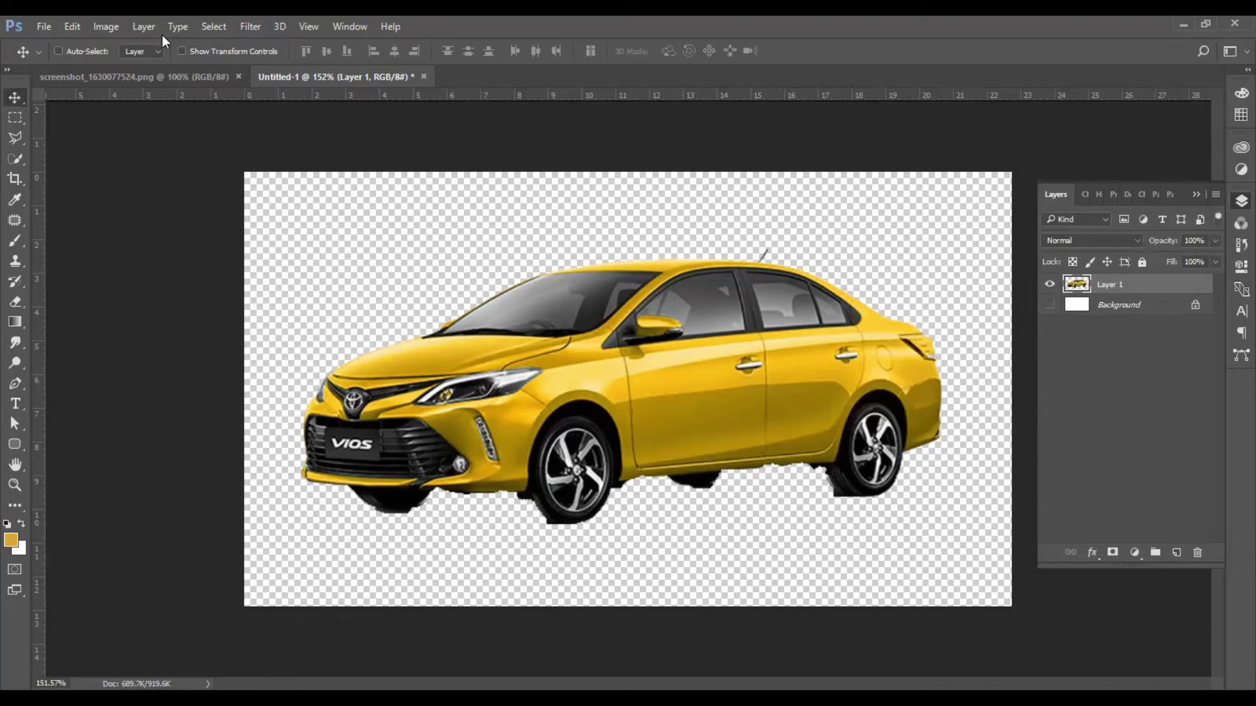
Show the Image menu's adjustment commands over the yellow car
click(115, 26)
mouse_move(129, 65)
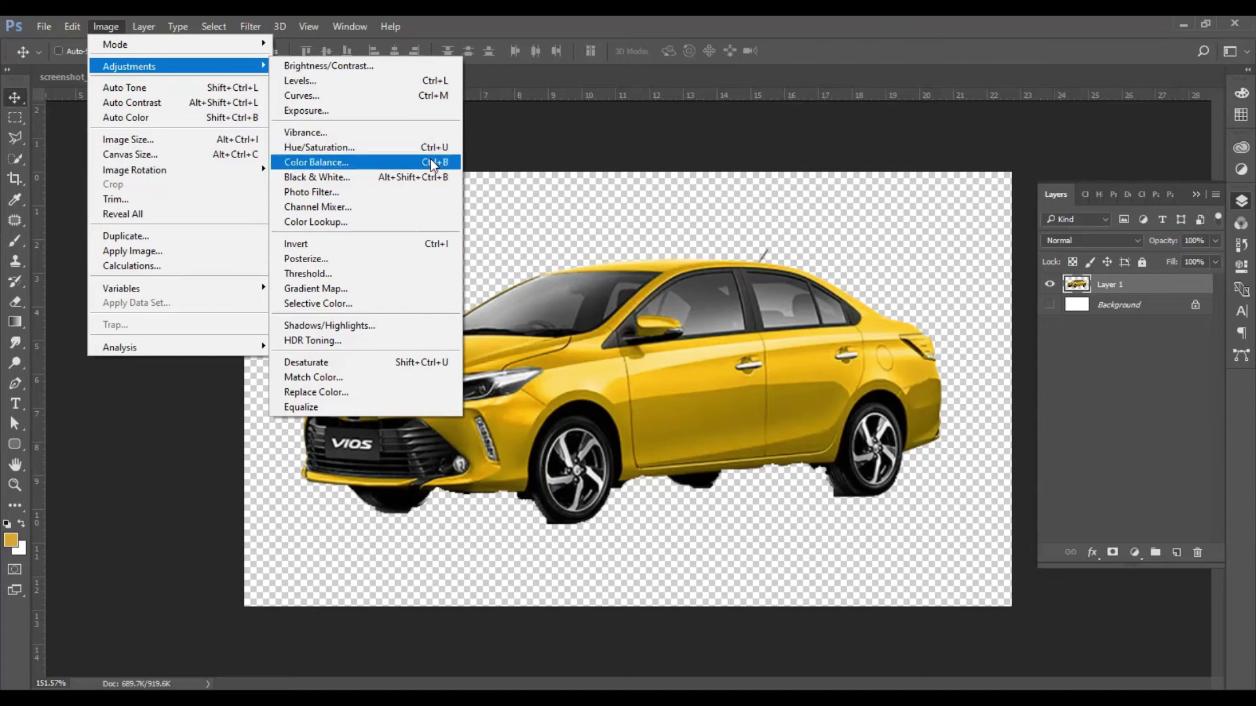
click(191, 68)
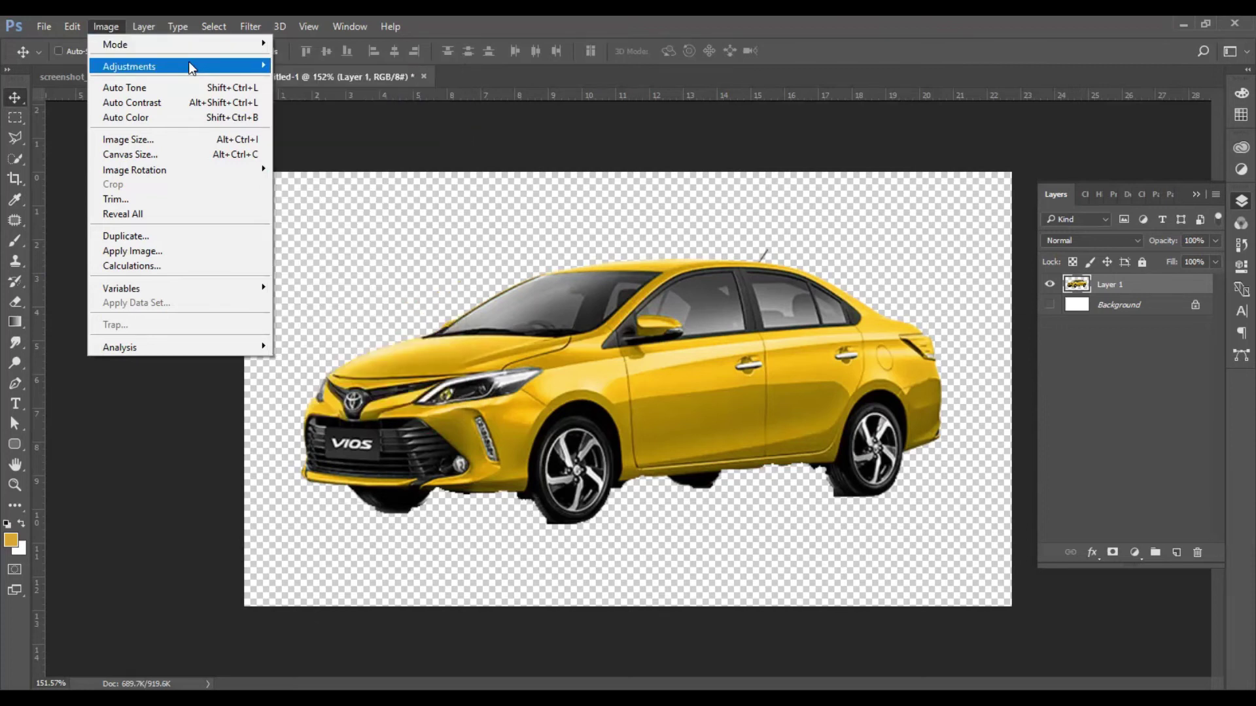
click(255, 70)
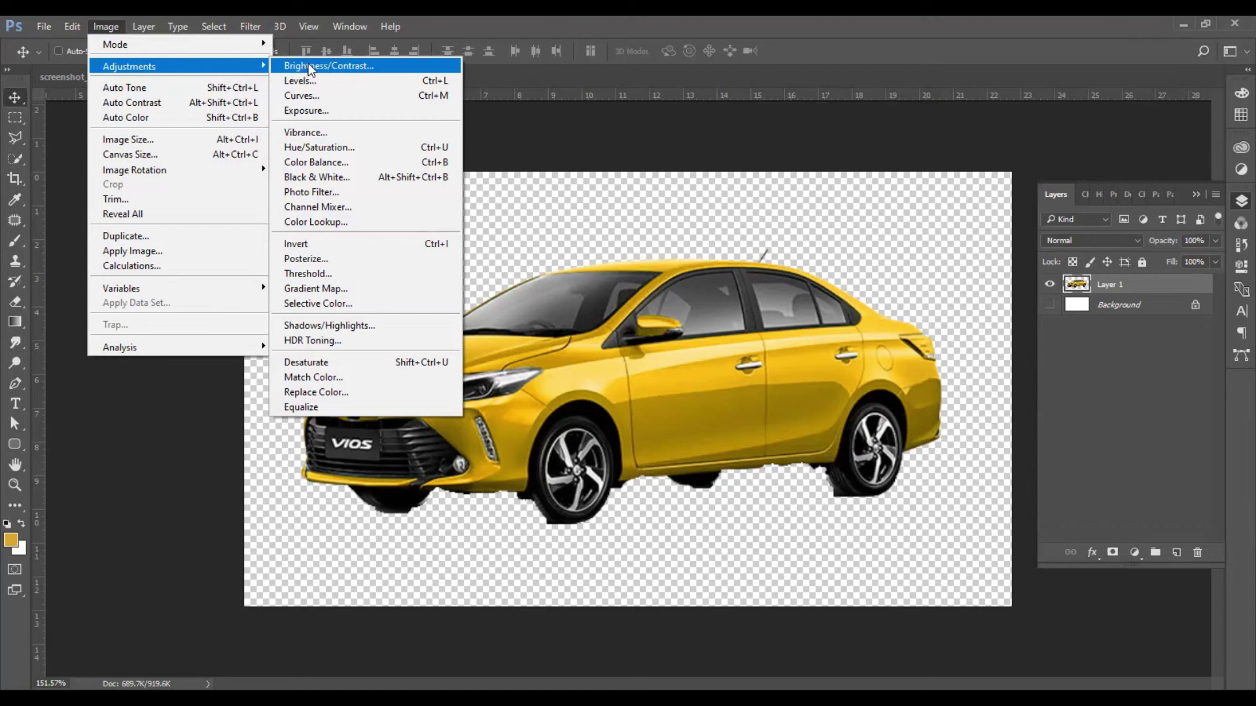
Apply a Brightness/Contrast preview with Brightness 18 and Contrast 36 to the yellow car
click(352, 76)
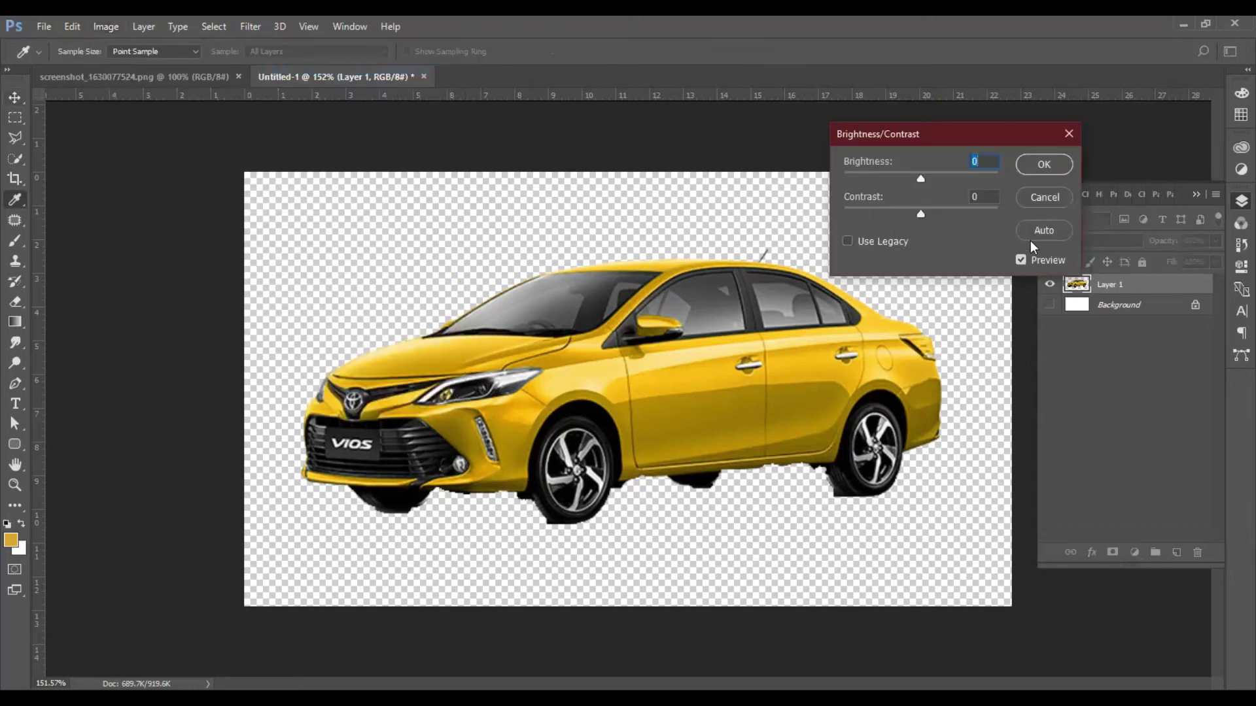
mouse_move(919, 177)
mouse_down()
mouse_move(968, 182)
mouse_move(925, 184)
mouse_move(940, 183)
mouse_move(926, 214)
mouse_move(893, 211)
mouse_move(952, 210)
mouse_move(888, 209)
mouse_move(989, 210)
mouse_move(826, 206)
mouse_up()
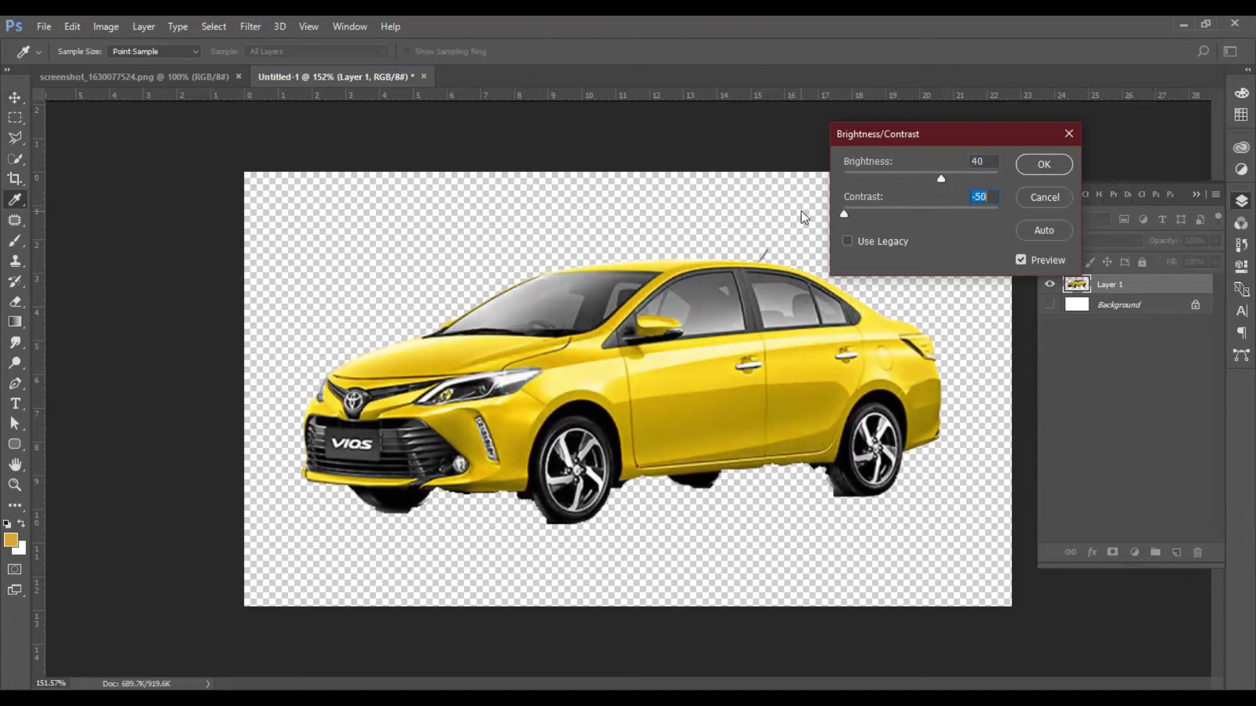
drag(844, 213, 939, 217)
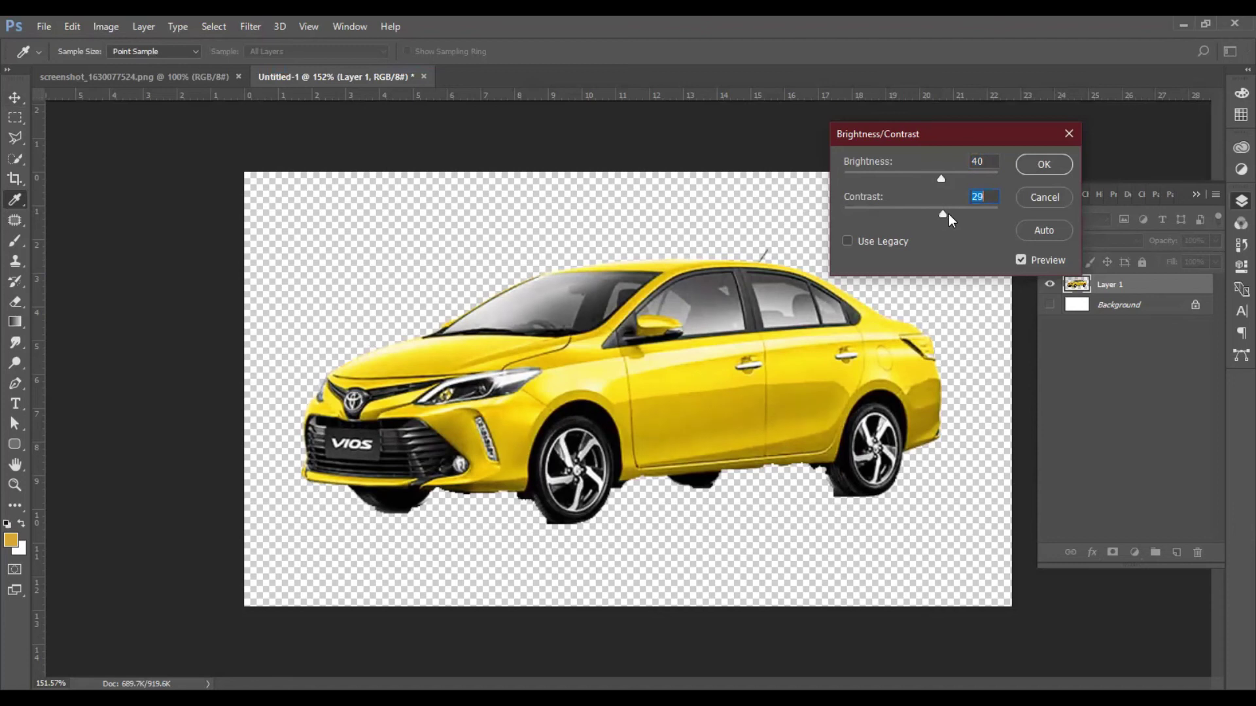
mouse_move(940, 182)
mouse_down()
mouse_move(840, 188)
mouse_move(1002, 185)
mouse_move(911, 182)
mouse_move(929, 180)
mouse_up()
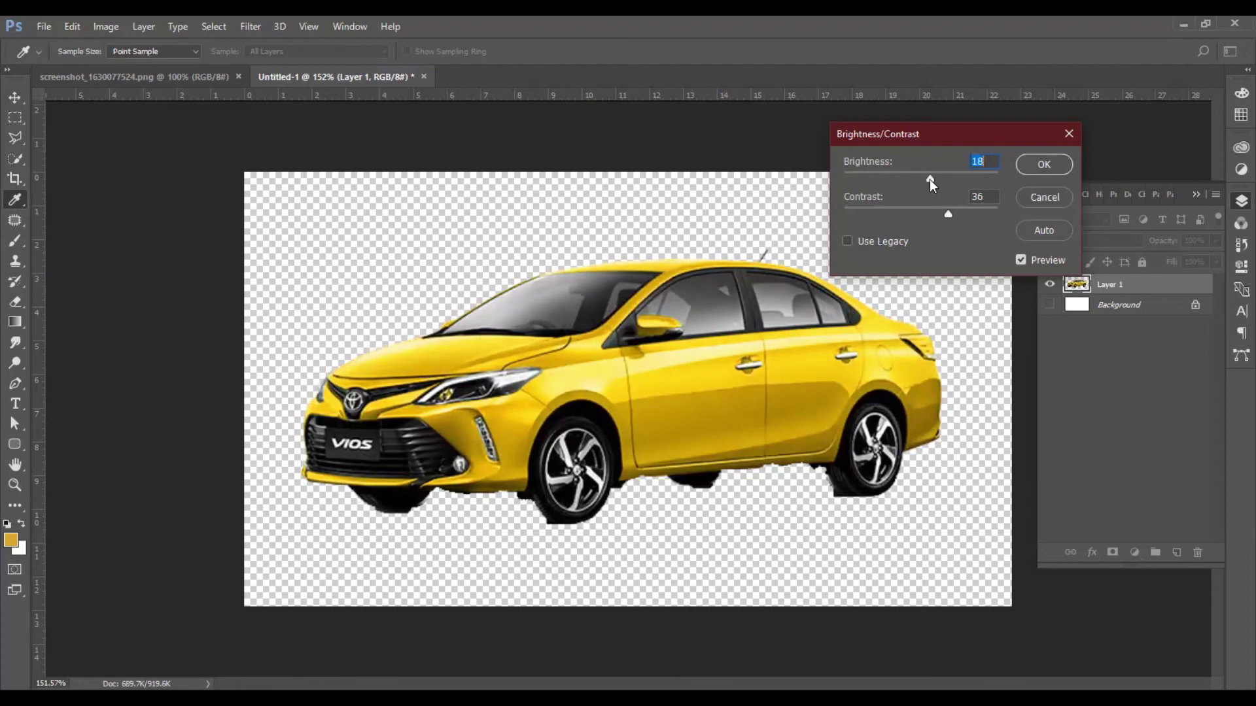